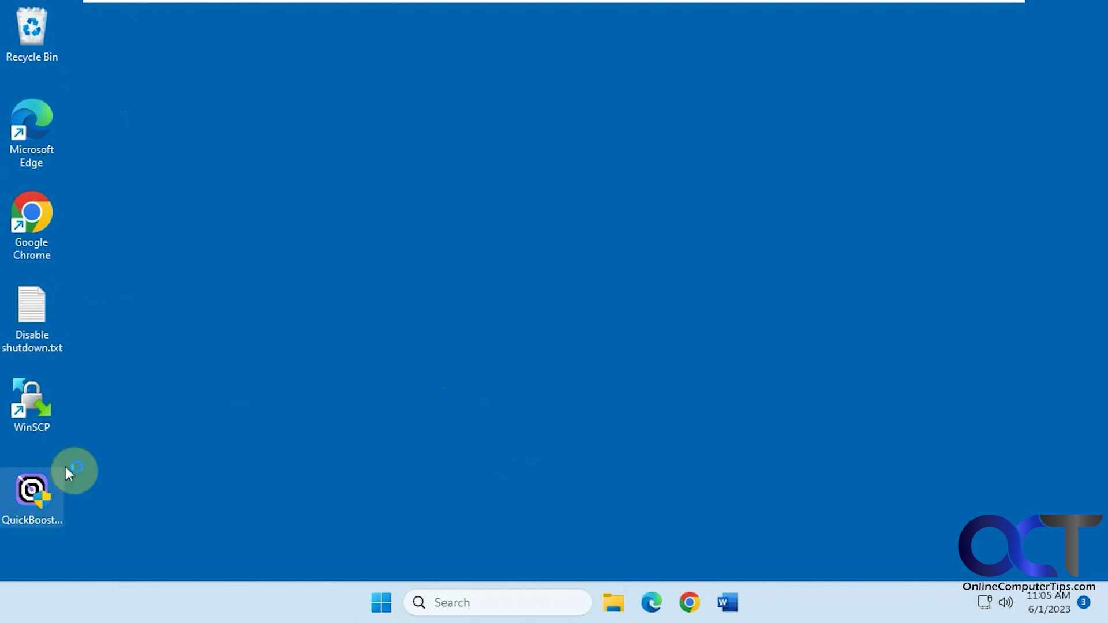
- Launch QuickBoost.exe as administrator and dismiss the System Restore Point warning
{"action": "left_click", "coordinate": [37, 496]}
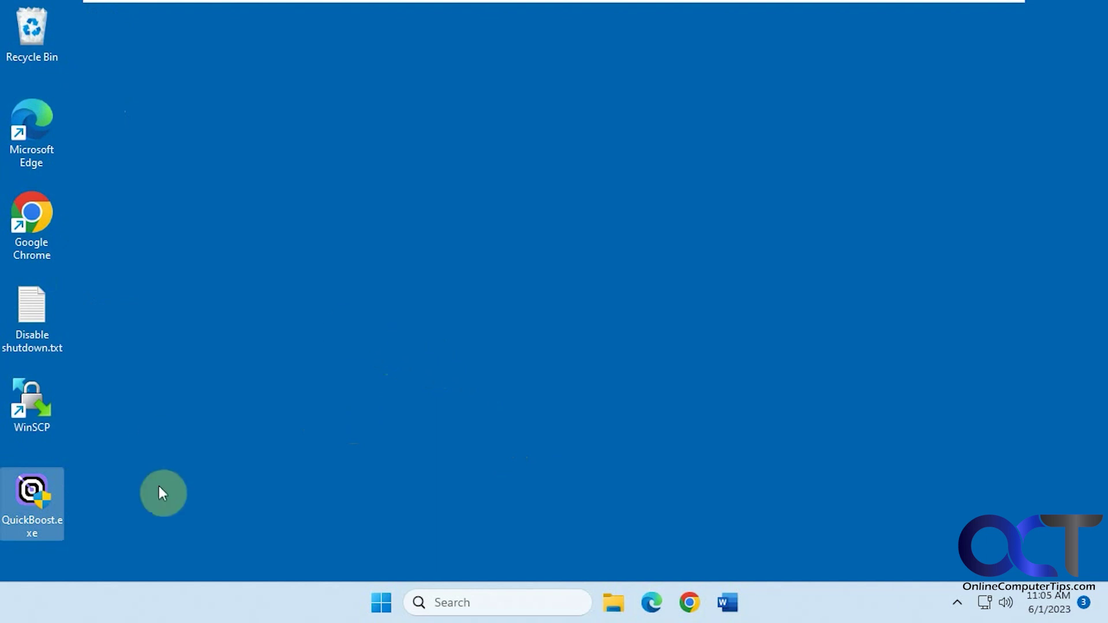
{"action": "double_click", "coordinate": [31, 504]}
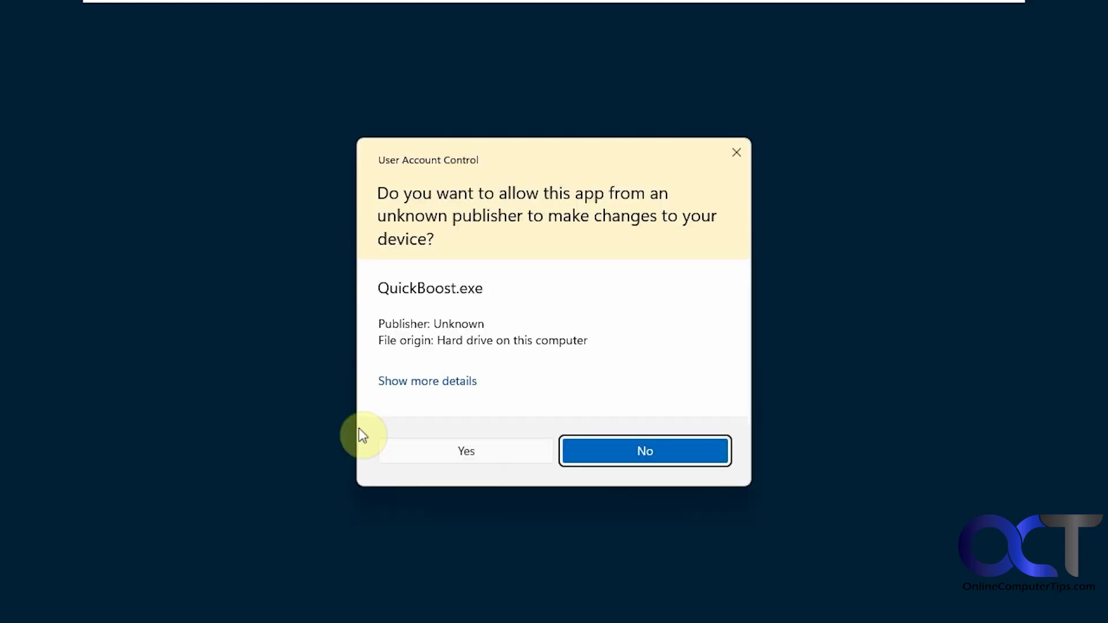
{"action": "left_click", "coordinate": [474, 453]}
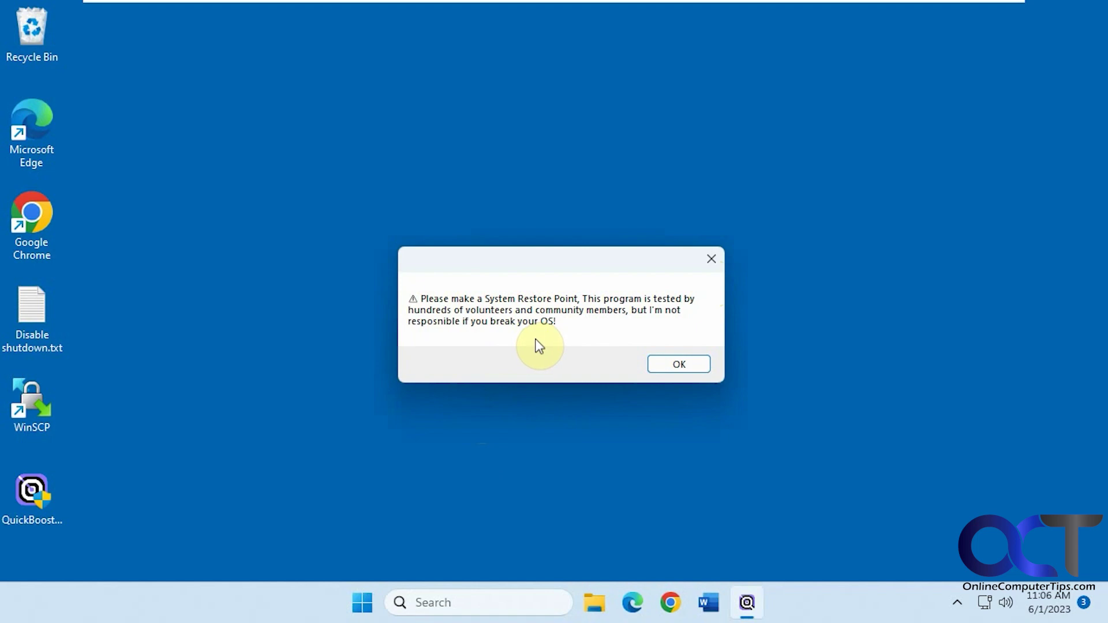
{"action": "left_click", "coordinate": [680, 365]}
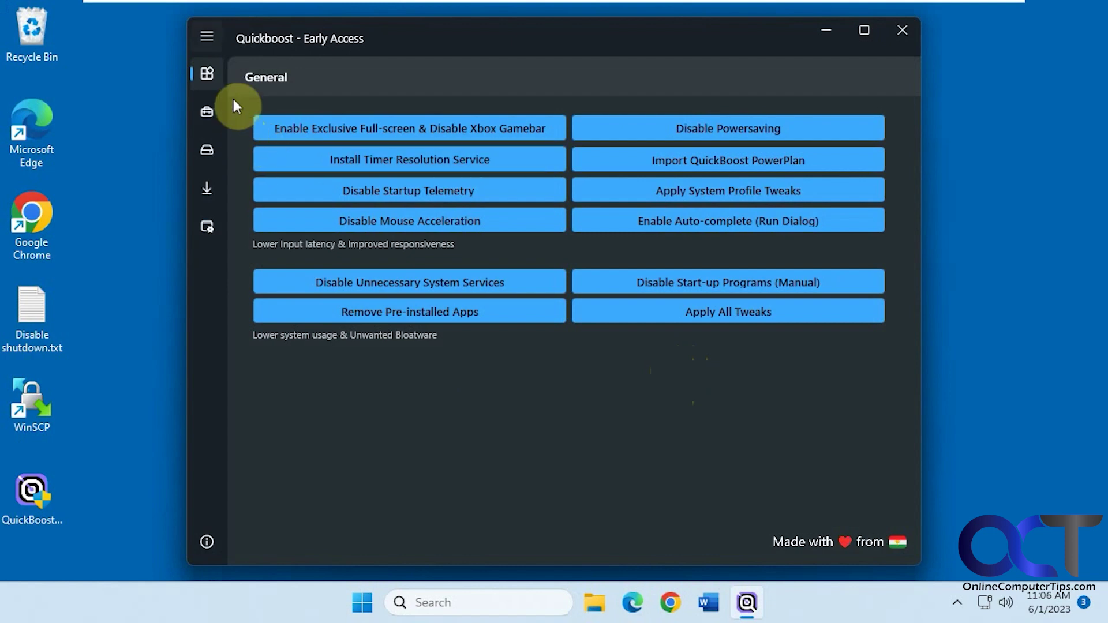
{"action": "left_click", "coordinate": [207, 37]}
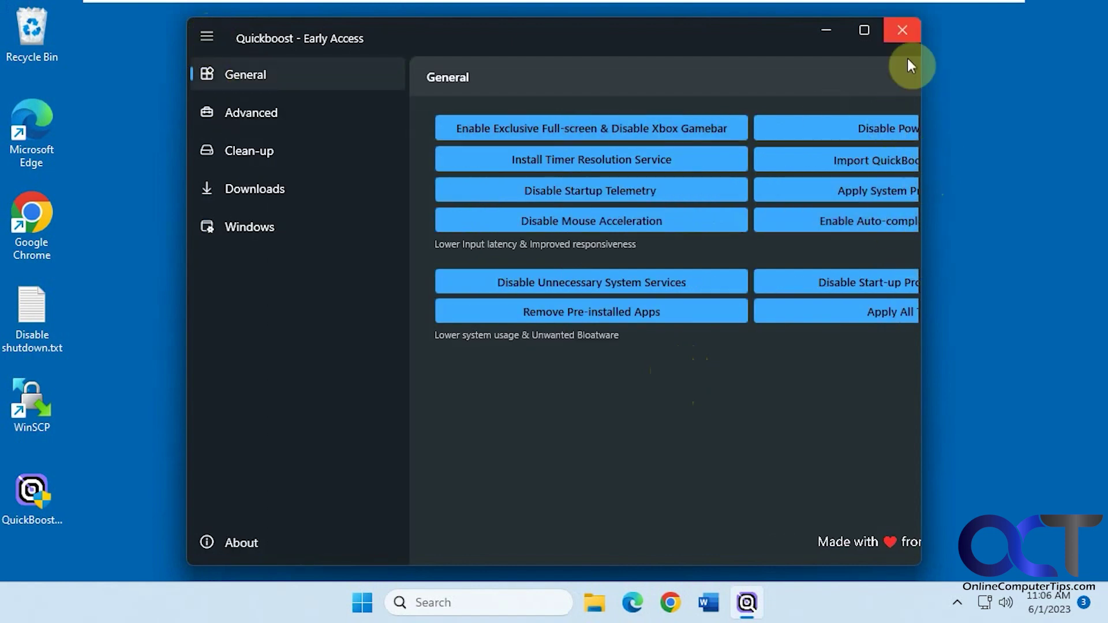
{"action": "left_click", "coordinate": [865, 26]}
{"action": "left_click_drag", "start_coordinate": [539, 9], "coordinate": [594, 24]}
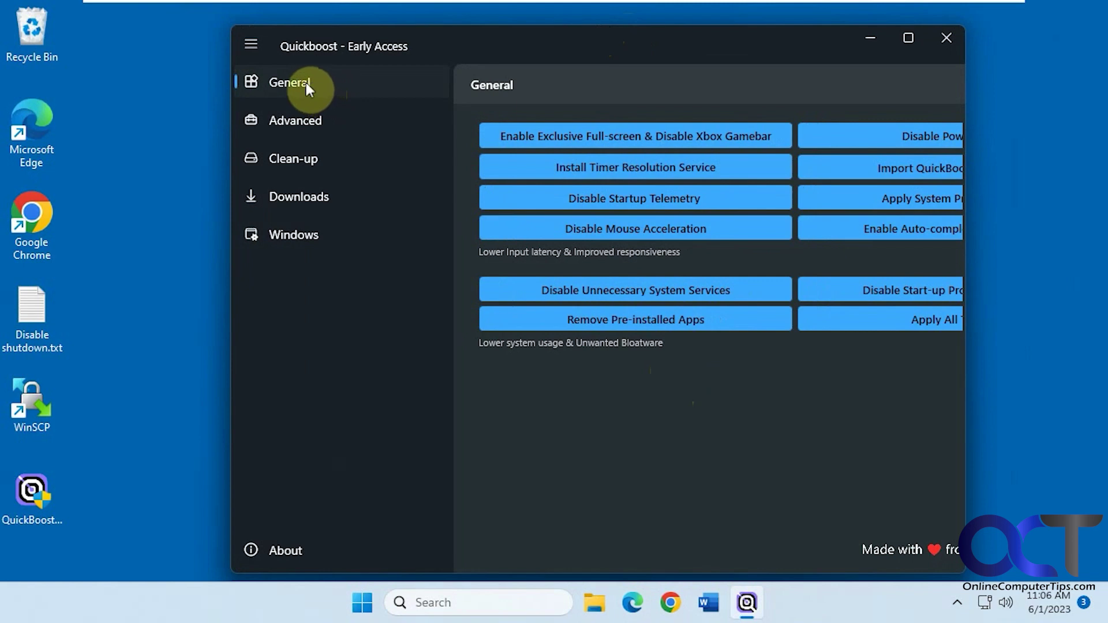
{"action": "left_click", "coordinate": [293, 120]}
{"action": "left_click", "coordinate": [297, 159]}
{"action": "left_click", "coordinate": [297, 197]}
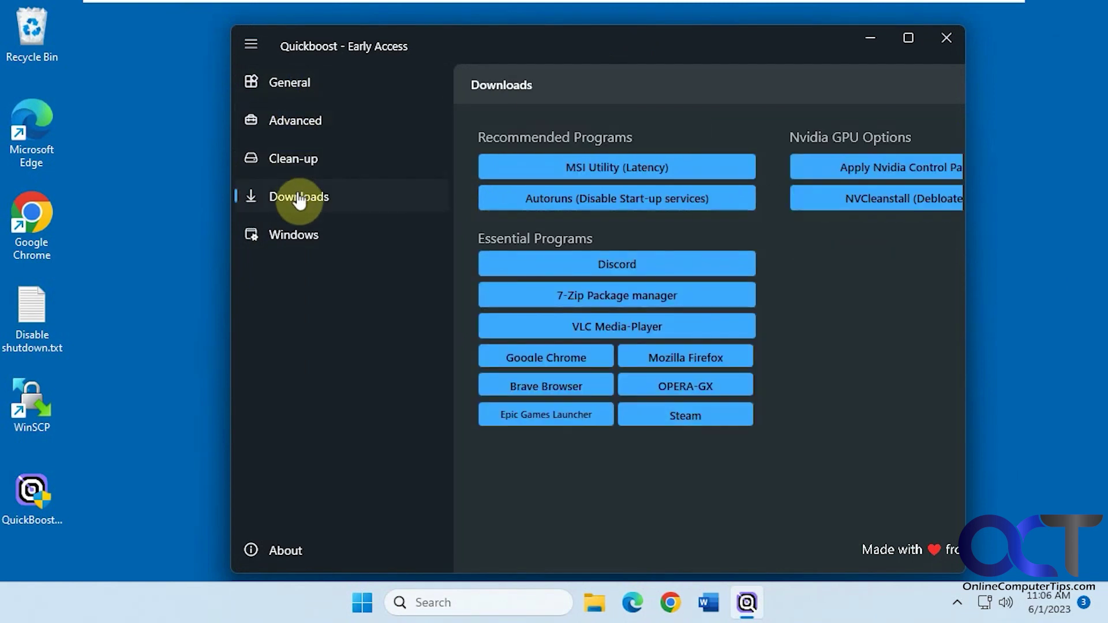
{"action": "left_click", "coordinate": [300, 238]}
{"action": "left_click", "coordinate": [280, 87]}
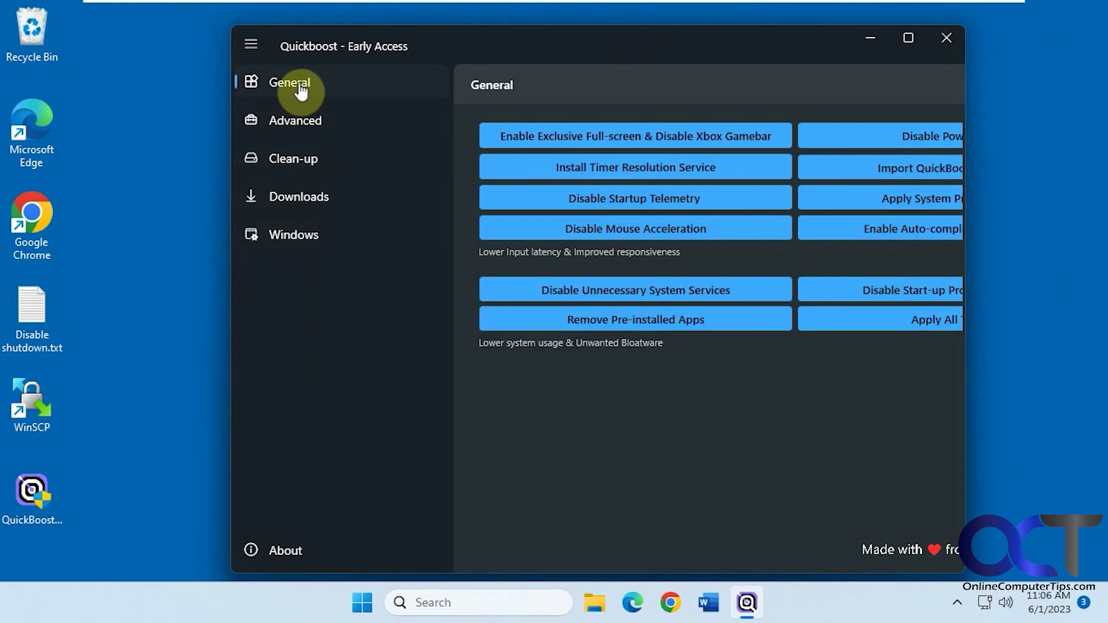
{"action": "left_click", "coordinate": [253, 46]}
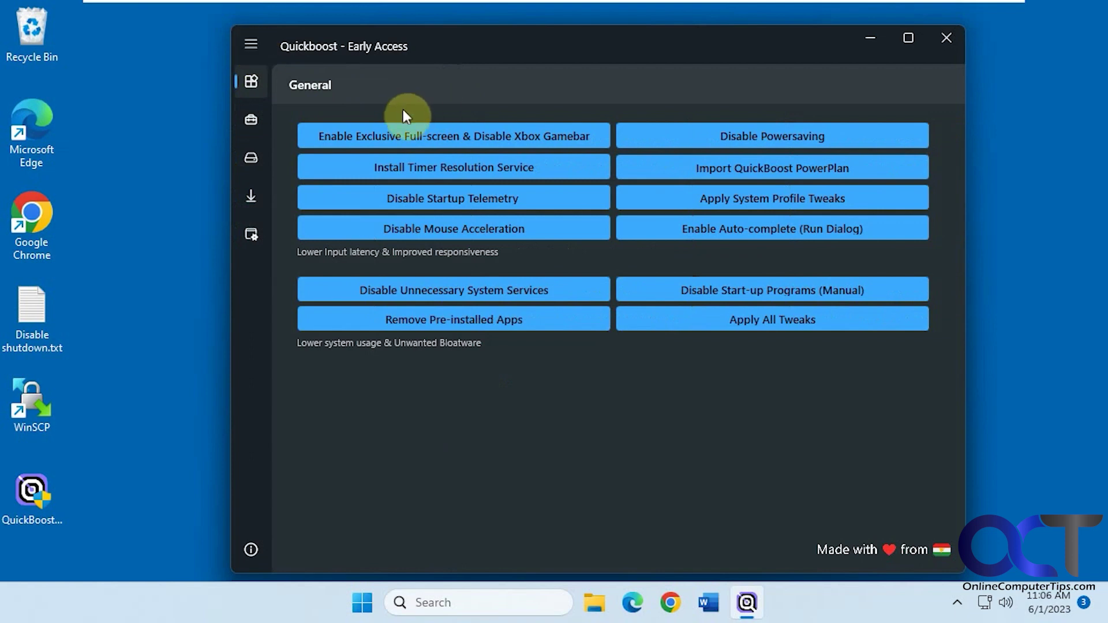
{"action": "left_click", "coordinate": [414, 207]}
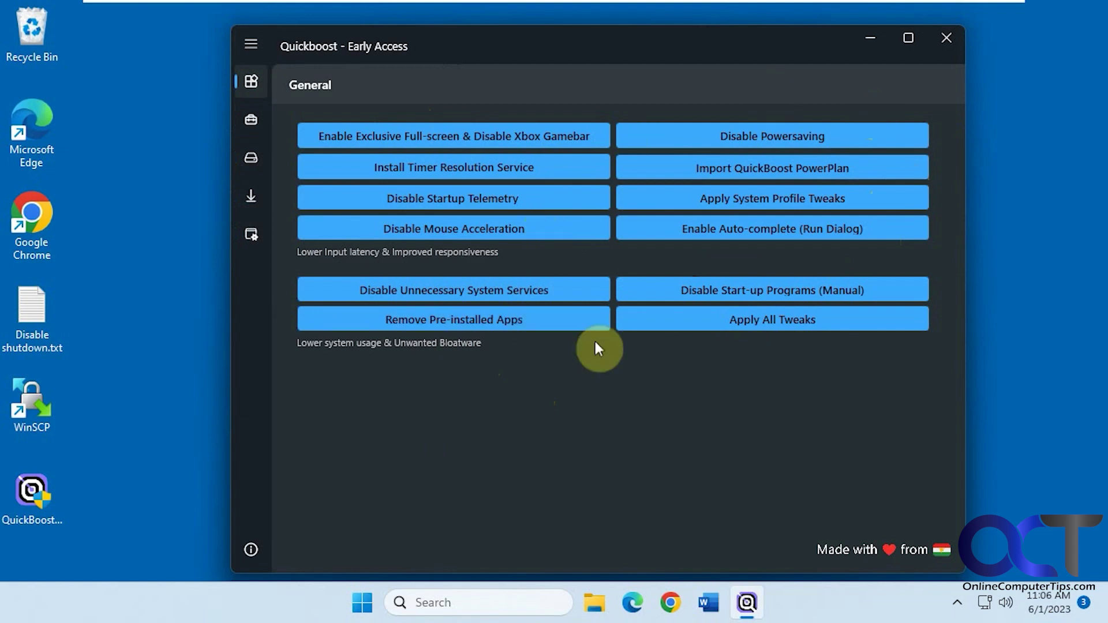
{"action": "left_click", "coordinate": [778, 294]}
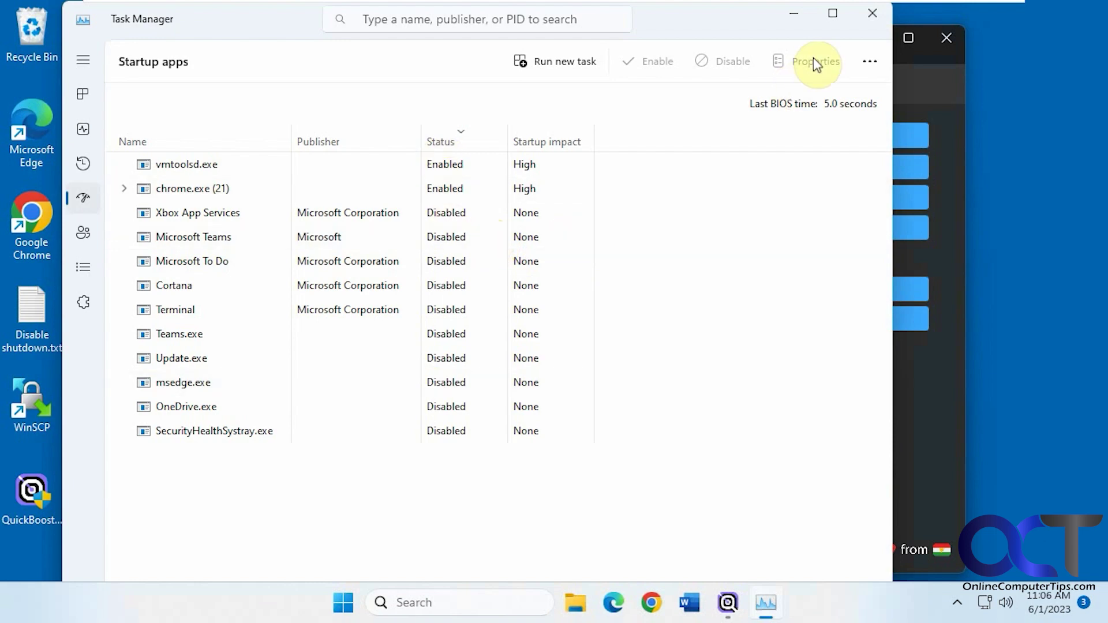
{"action": "left_click", "coordinate": [864, 12]}
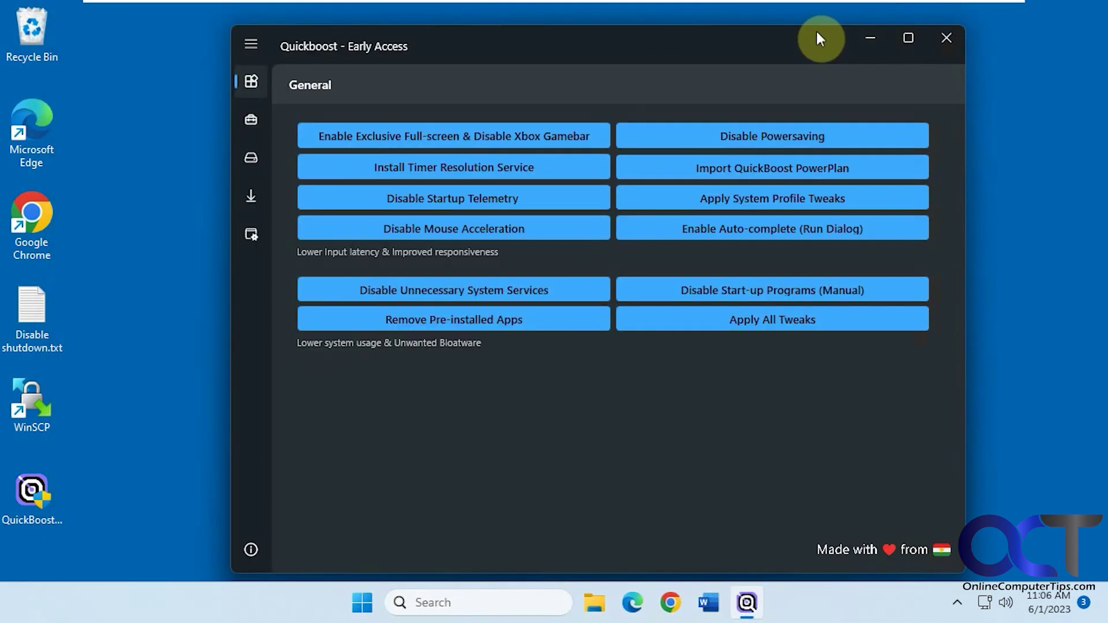
{"action": "left_click", "coordinate": [248, 123]}
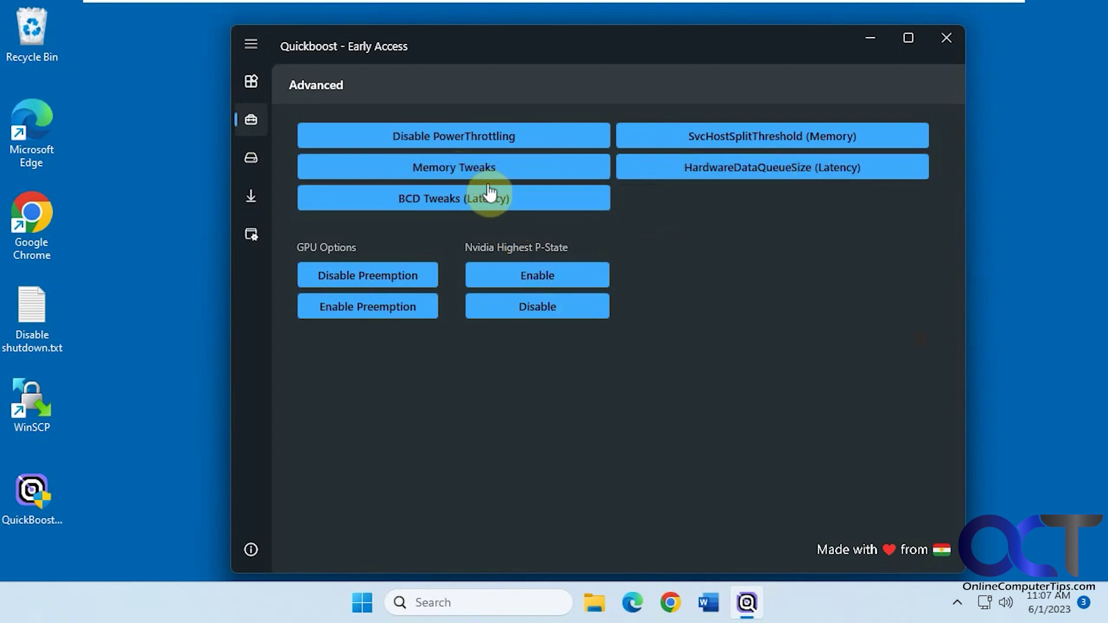
- Open QuickBoost's Clean-up page with its temporary-file, log-file and Windows cleanup options
{"action": "left_click", "coordinate": [254, 163]}
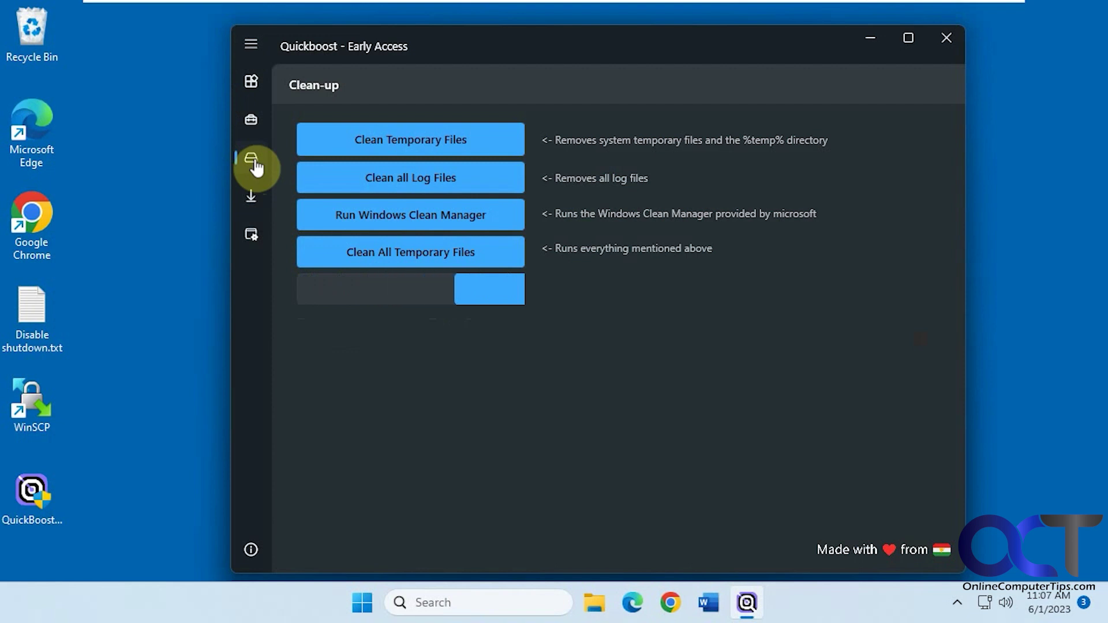
- Clean the temporary files, cancel the Windows disk cleanup scan, and open the Downloads page
{"action": "left_click", "coordinate": [397, 146]}
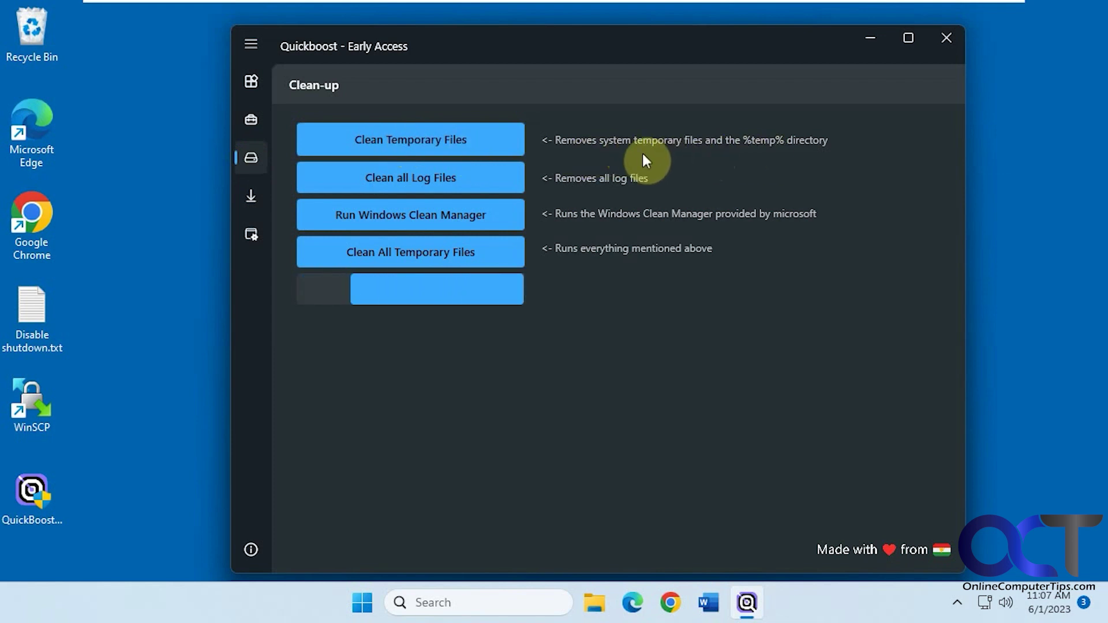
{"action": "left_click", "coordinate": [432, 224]}
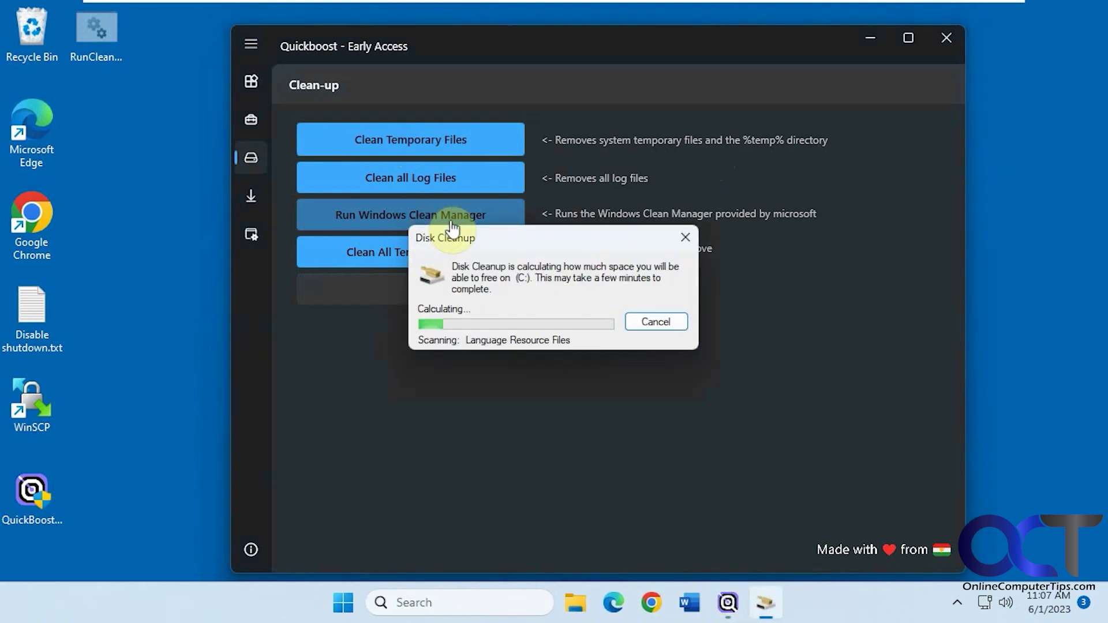
{"action": "left_click", "coordinate": [653, 321]}
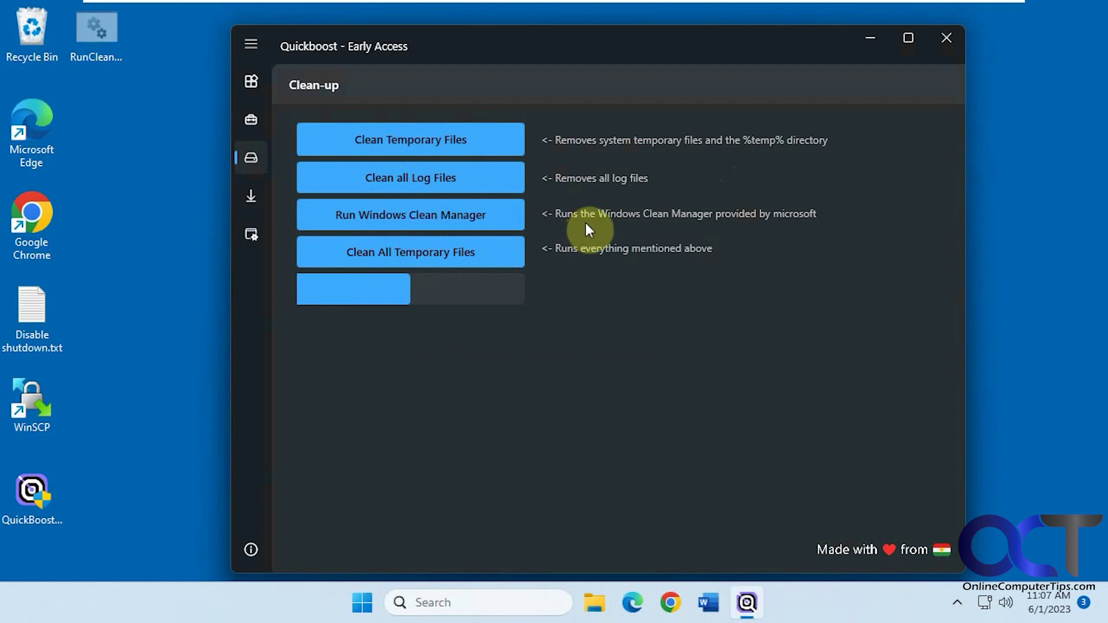
{"action": "left_click", "coordinate": [423, 258]}
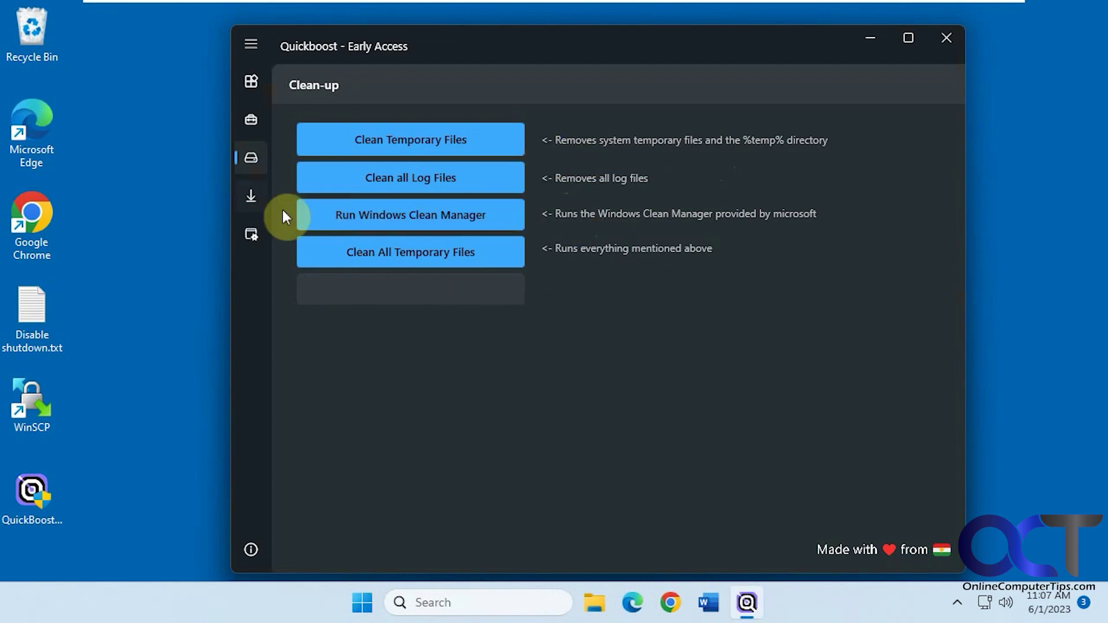
{"action": "left_click", "coordinate": [250, 197]}
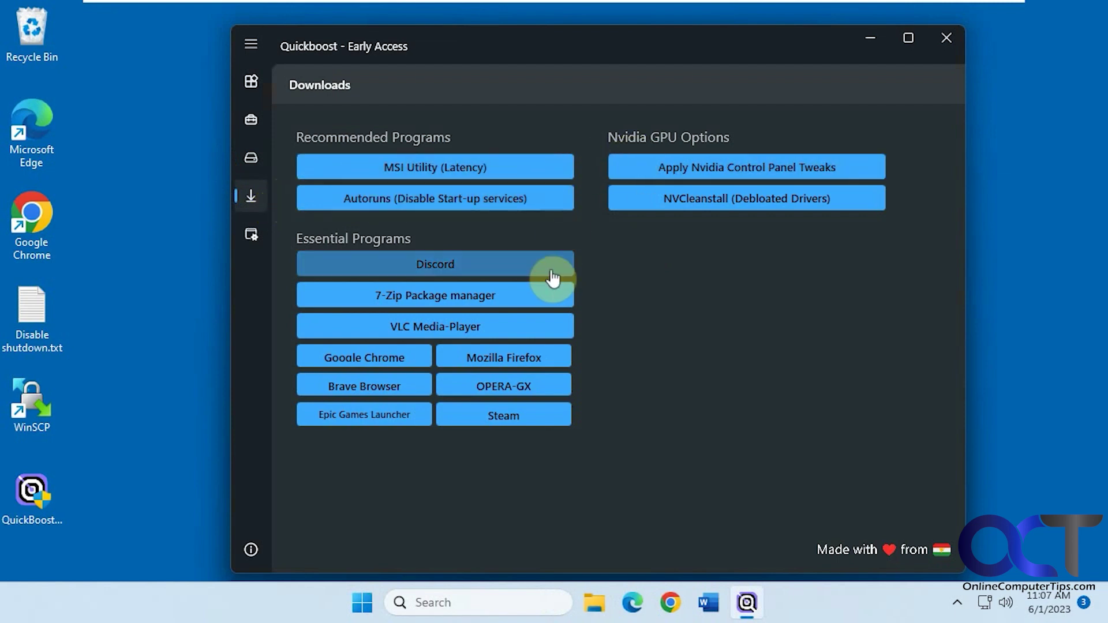
- Install 7-Zip via the package manager and check its entry in Start's All apps list
{"action": "left_click", "coordinate": [463, 296]}
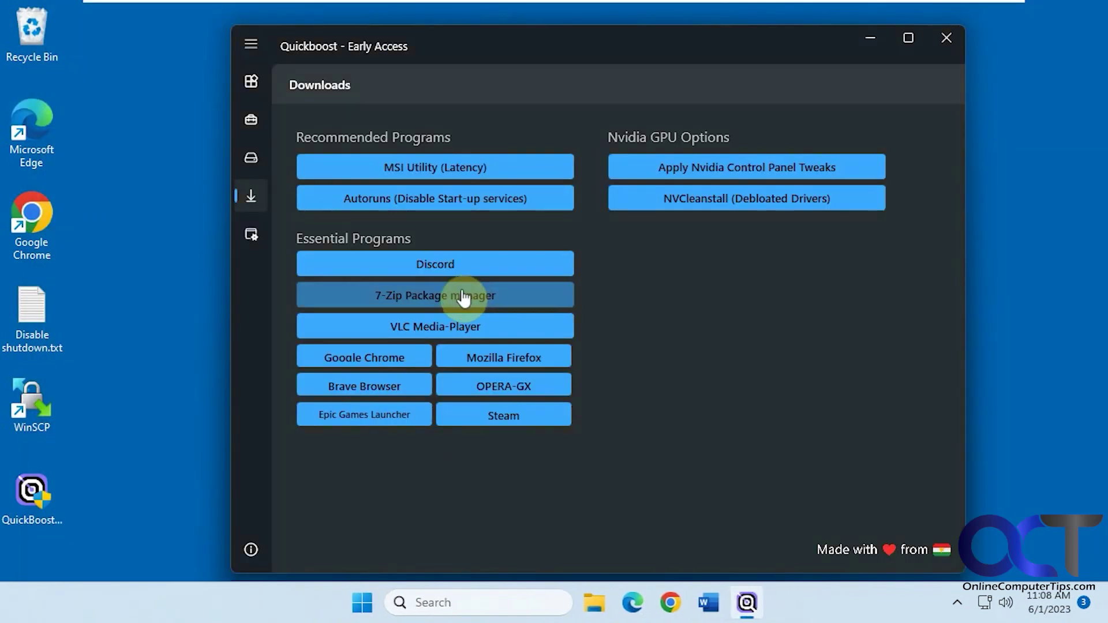
{"action": "left_click", "coordinate": [363, 602]}
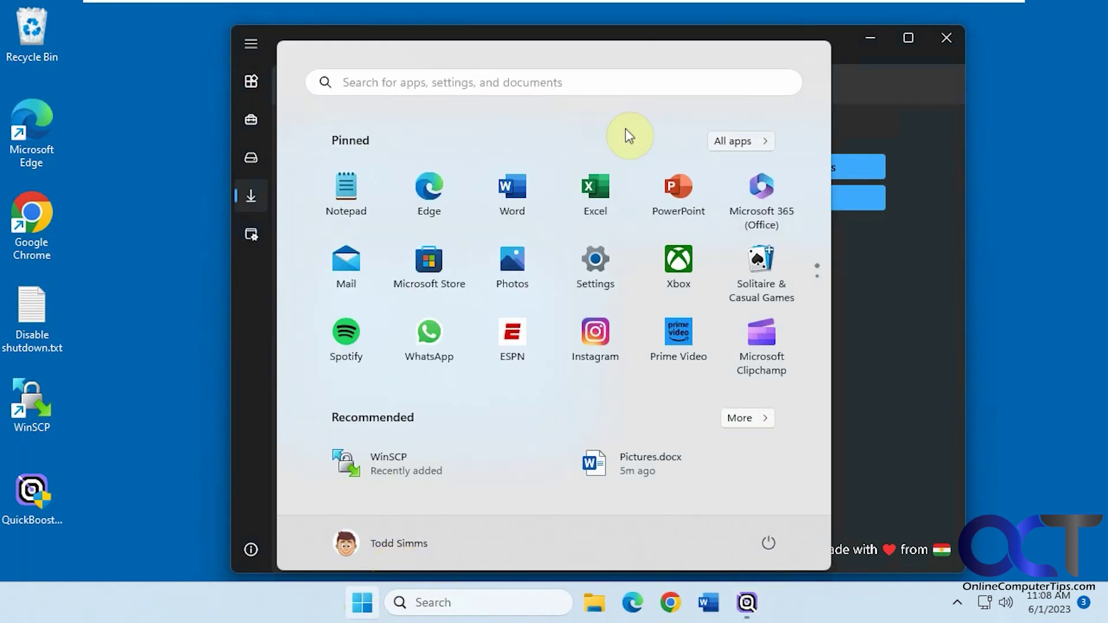
{"action": "left_click", "coordinate": [741, 140]}
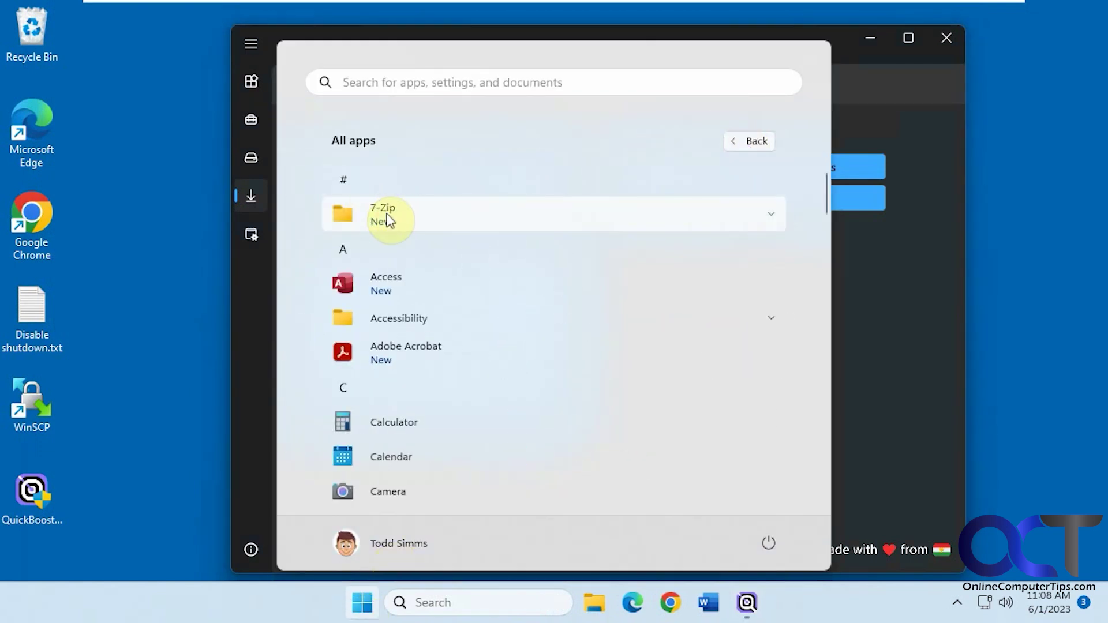
{"action": "left_click", "coordinate": [388, 214]}
- Return to QuickBoost, apply the Nvidia control panel tweaks, and open the Windows page
{"action": "left_click", "coordinate": [870, 122]}
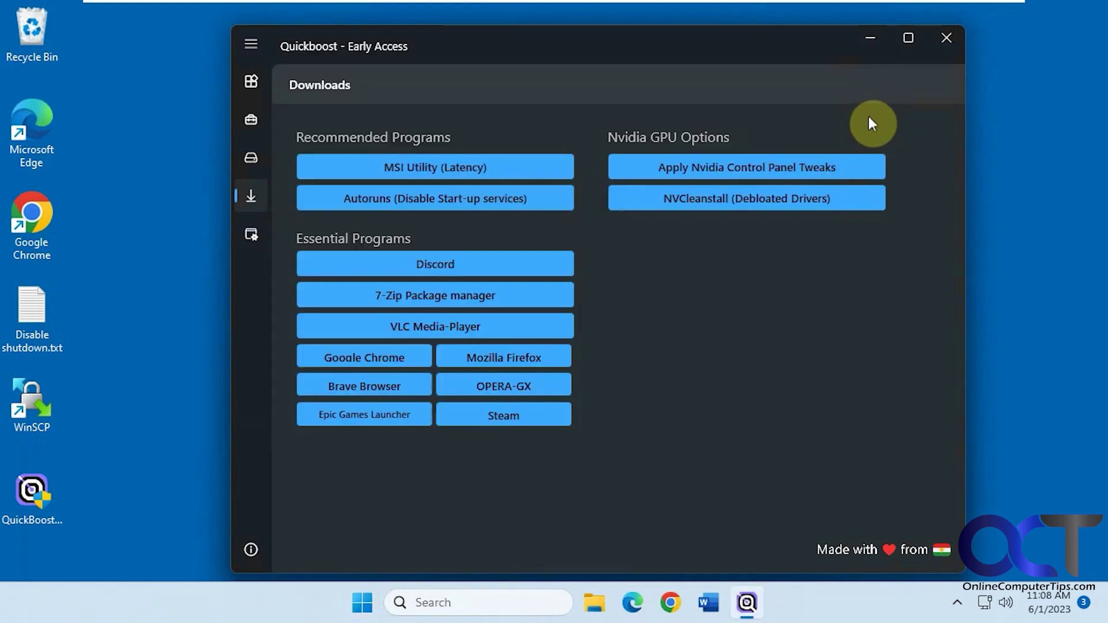
{"action": "left_click", "coordinate": [693, 162]}
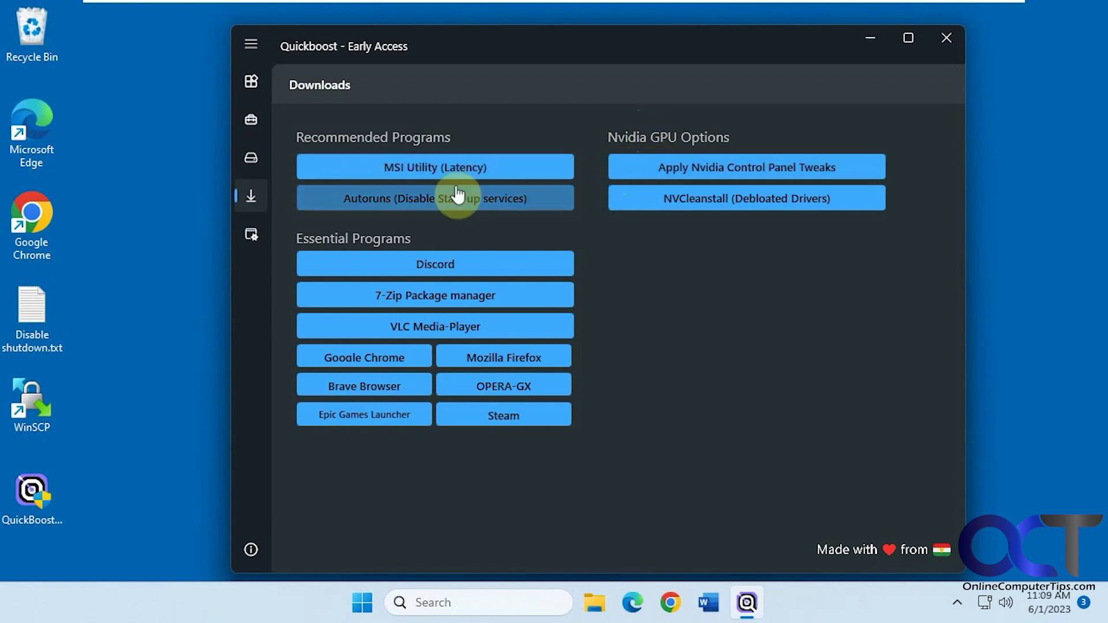
{"action": "left_click", "coordinate": [250, 235]}
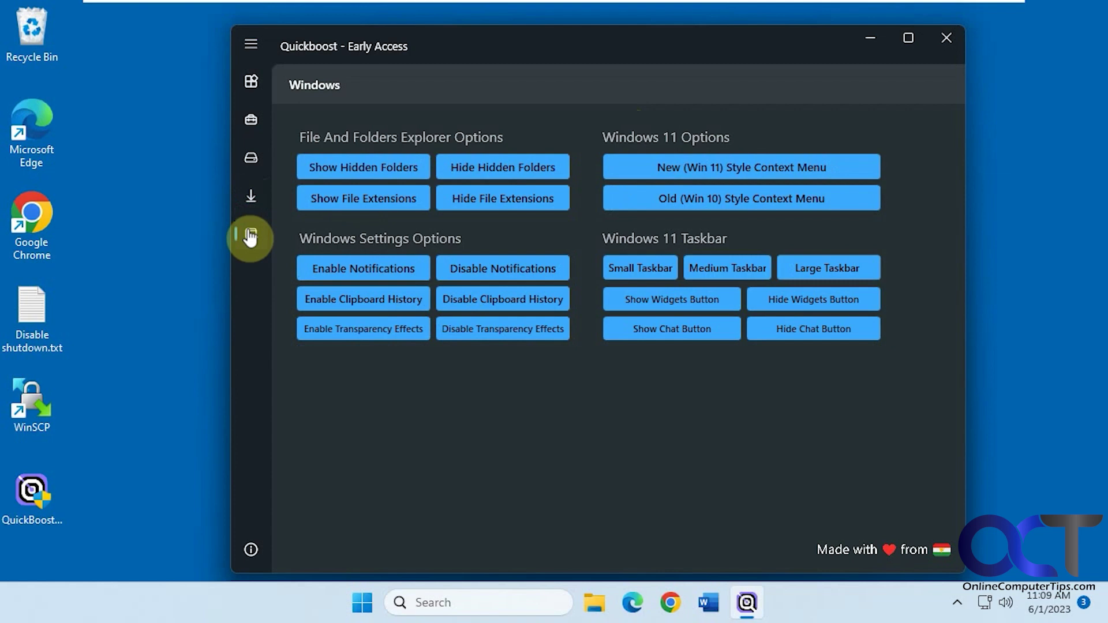
- Show hidden folders, check the current desktop menu, then apply the Old (Win 10) Style Context Menu
{"action": "left_click", "coordinate": [372, 176]}
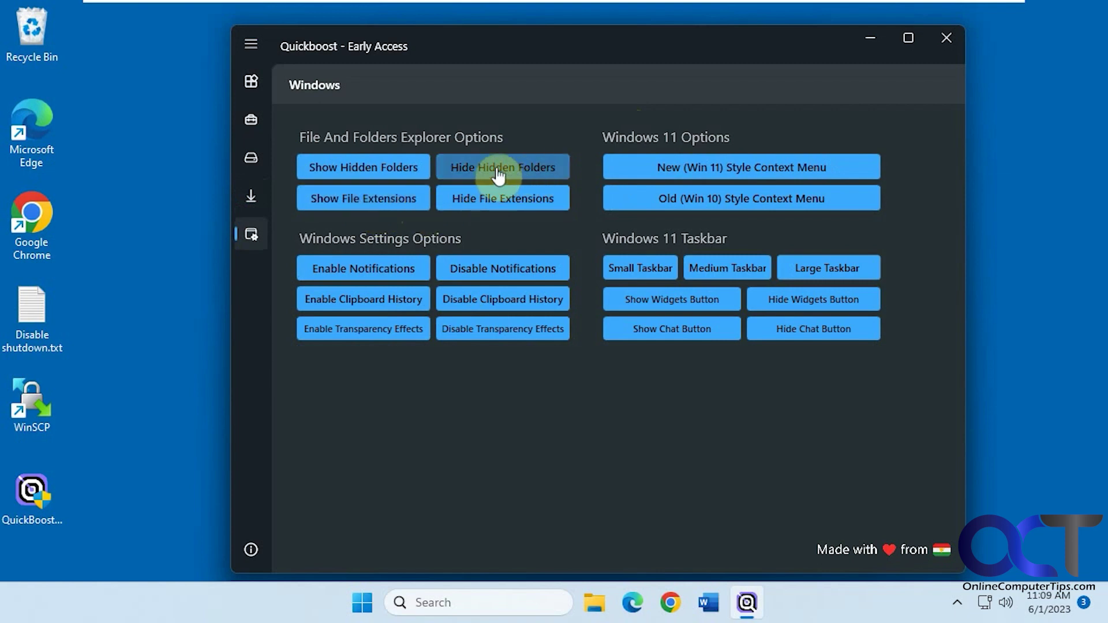
{"action": "right_click", "coordinate": [144, 183]}
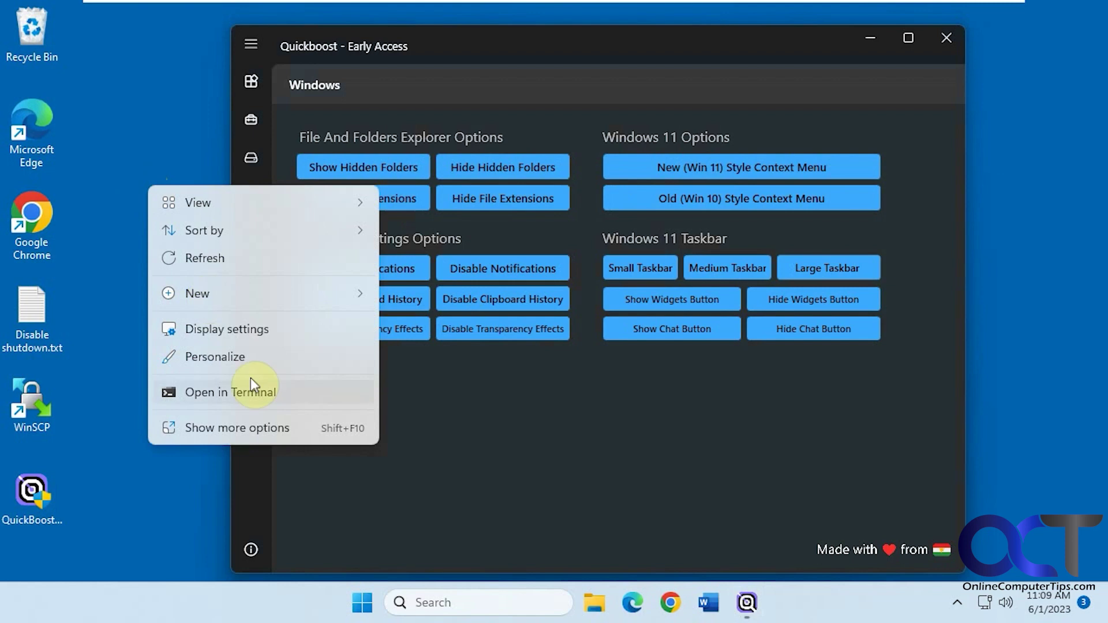
{"action": "left_click", "coordinate": [257, 428]}
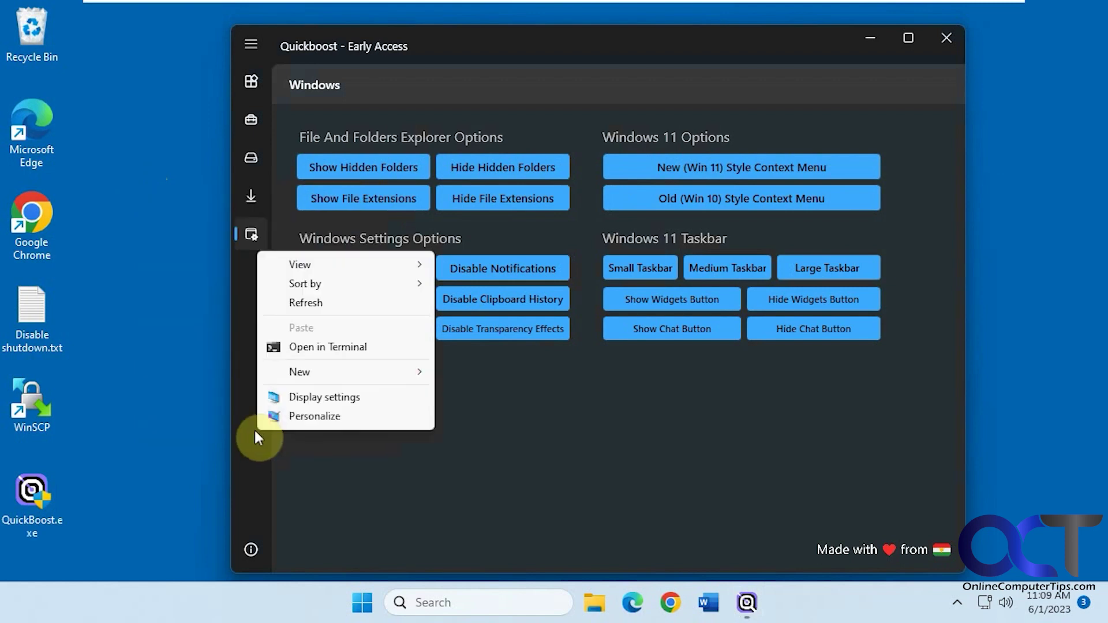
{"action": "left_click", "coordinate": [127, 369]}
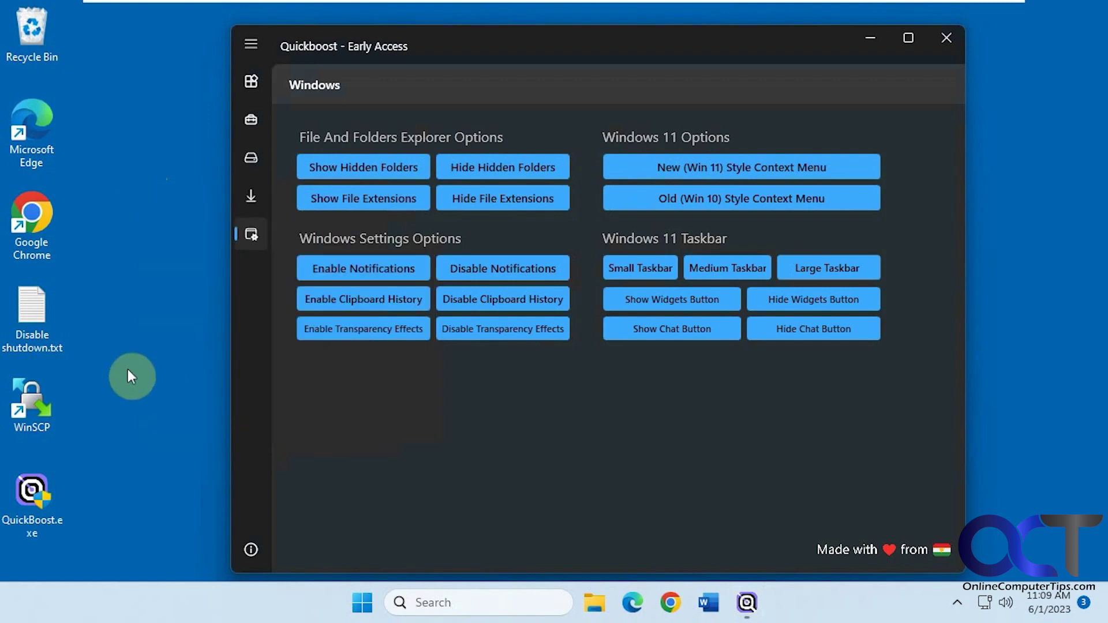
{"action": "left_click", "coordinate": [732, 202]}
{"action": "left_click", "coordinate": [630, 351]}
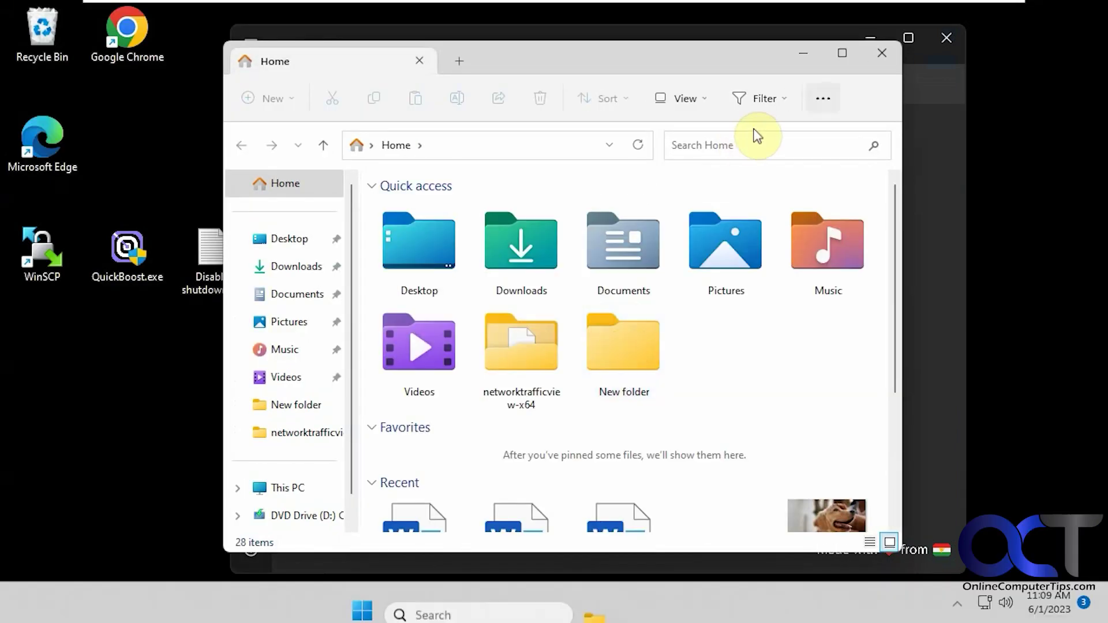
- Close File Explorer and confirm the desktop right-click menu is now the classic Windows 10 style
{"action": "left_click", "coordinate": [876, 50]}
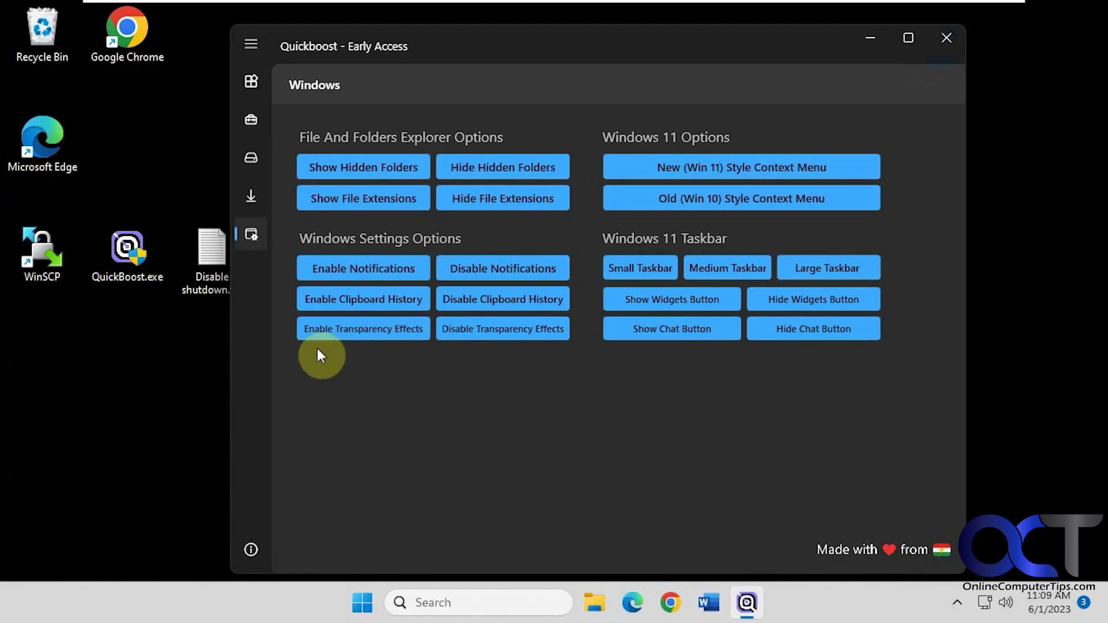
{"action": "right_click", "coordinate": [127, 364]}
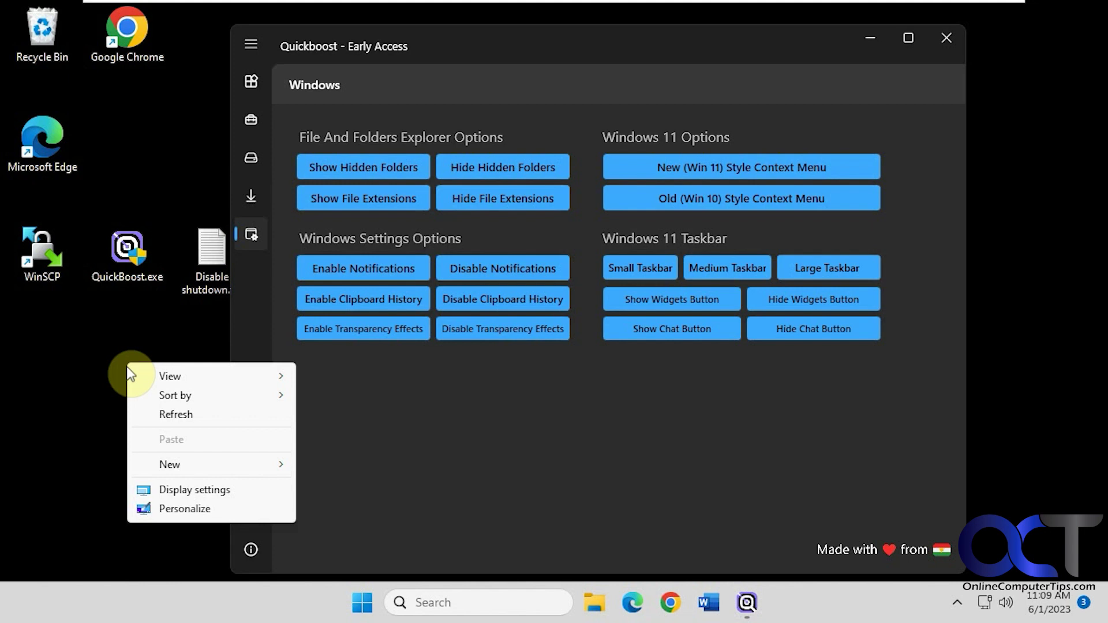
{"action": "left_click", "coordinate": [398, 413]}
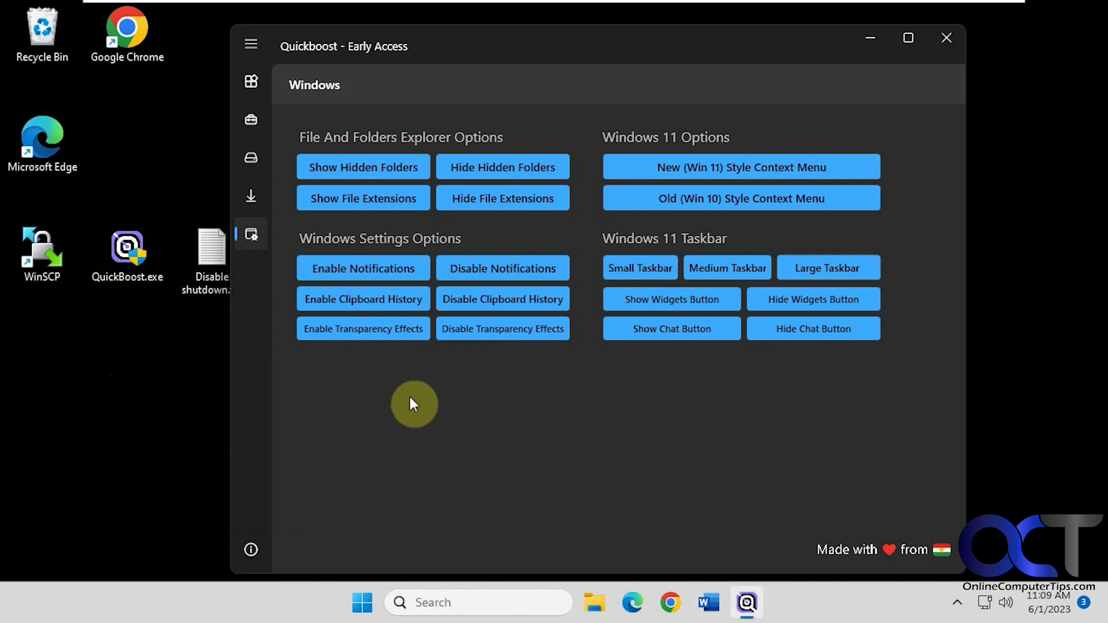